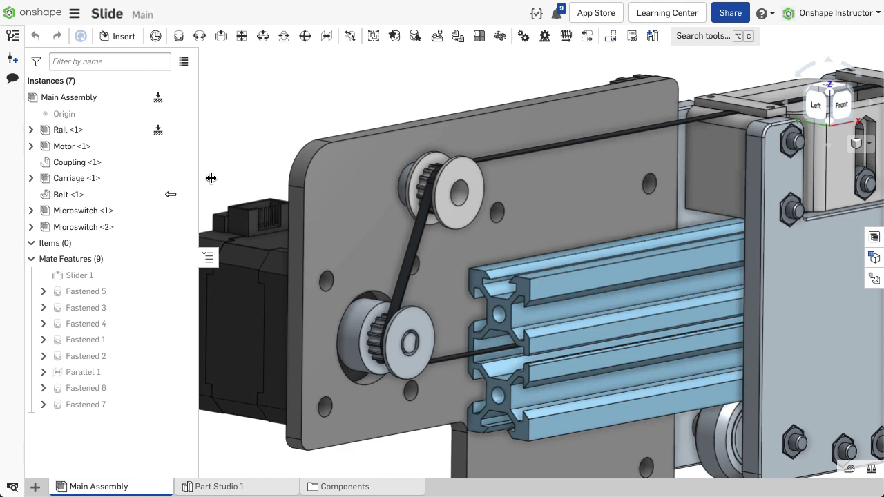
Step: Edit the belt in its existing Context 1 from the main assembly
{"action": "right_click", "coordinate": [130, 199]}
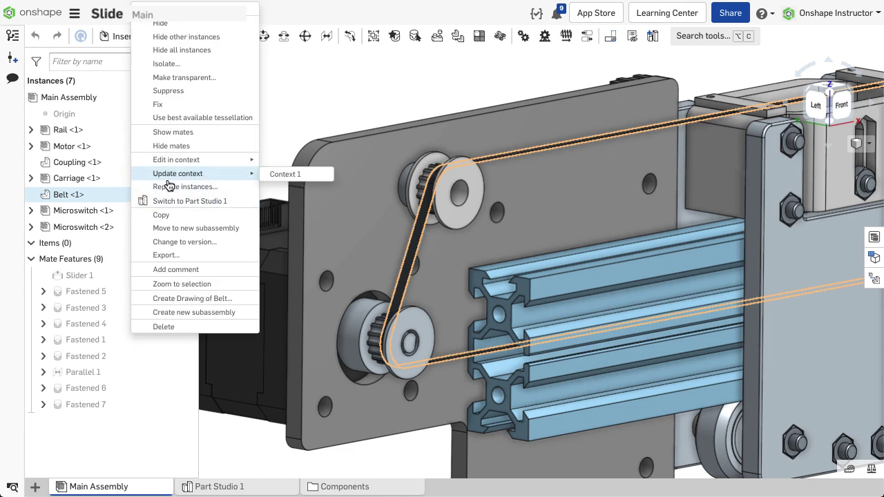
{"action": "mouse_move", "coordinate": [212, 166]}
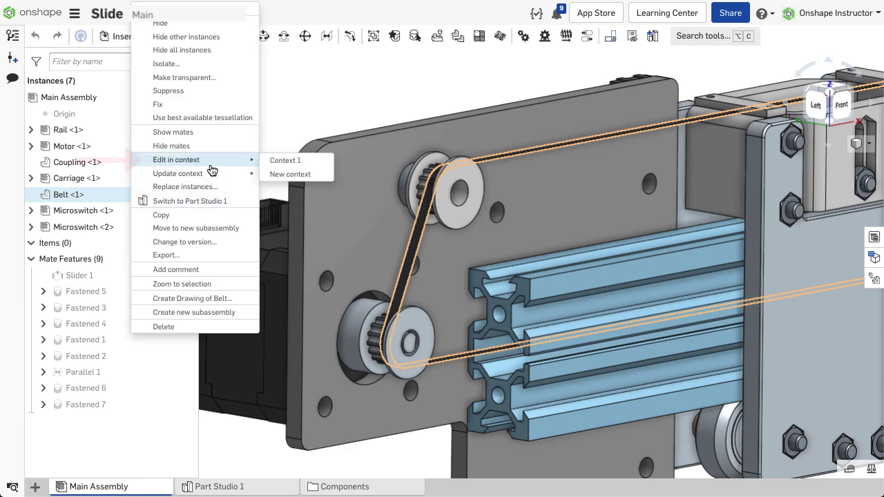
{"action": "left_click", "coordinate": [286, 163]}
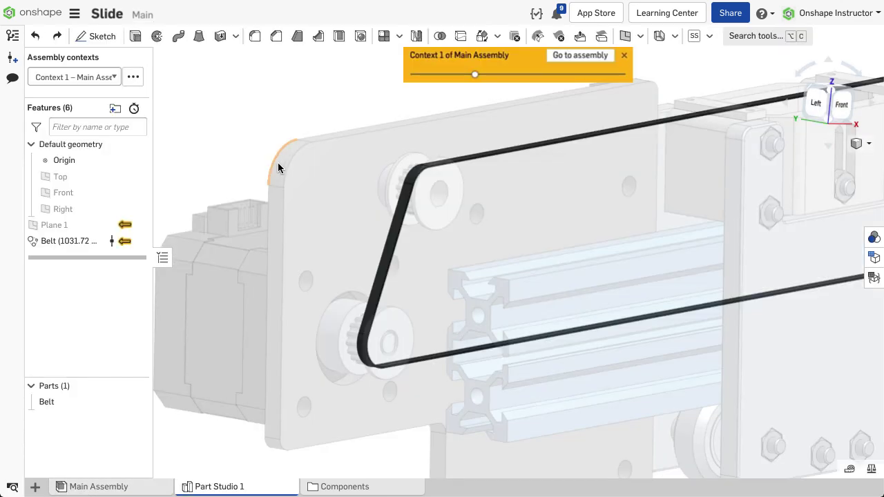
Step: Set the Belt feature's width to 6 mm and thickness to 1 mm, and return to the main assembly
{"action": "double_click", "coordinate": [89, 241]}
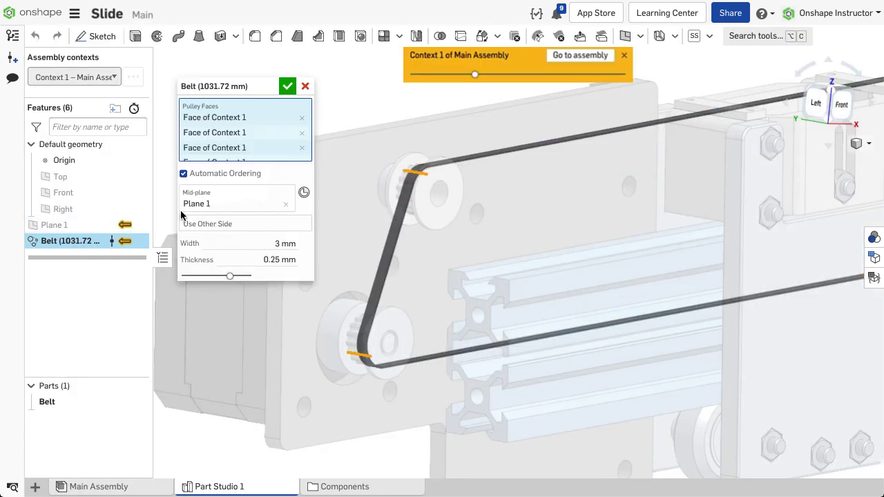
{"action": "left_click", "coordinate": [265, 243]}
{"action": "type", "text": "6"}
{"action": "key", "text": "Tab"}
{"action": "type", "text": "1"}
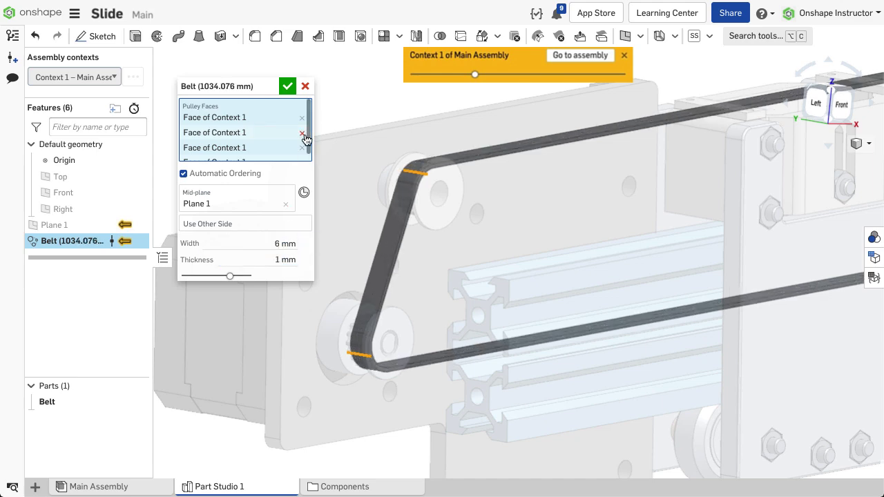
{"action": "left_click", "coordinate": [288, 86]}
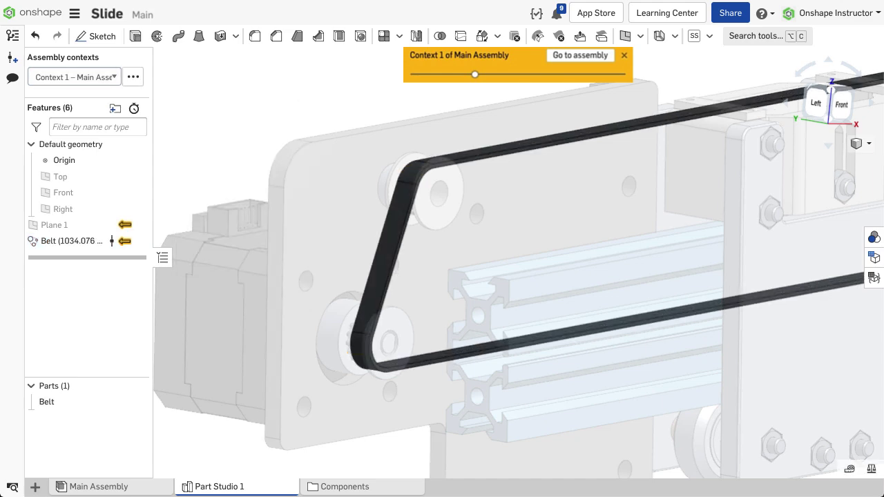
{"action": "left_click", "coordinate": [580, 55]}
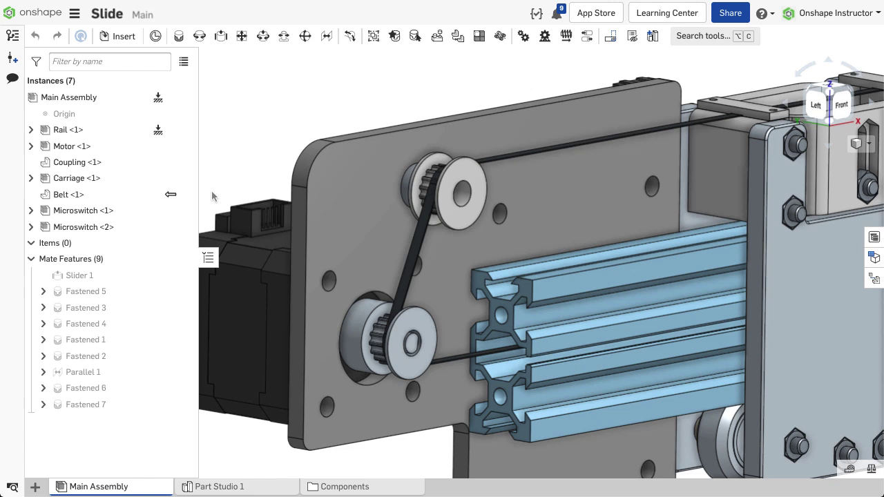
Step: Switch to the belt's Part Studio 1 and activate the Context 1 – Main Assembly context
{"action": "right_click", "coordinate": [118, 195]}
{"action": "left_click", "coordinate": [143, 202]}
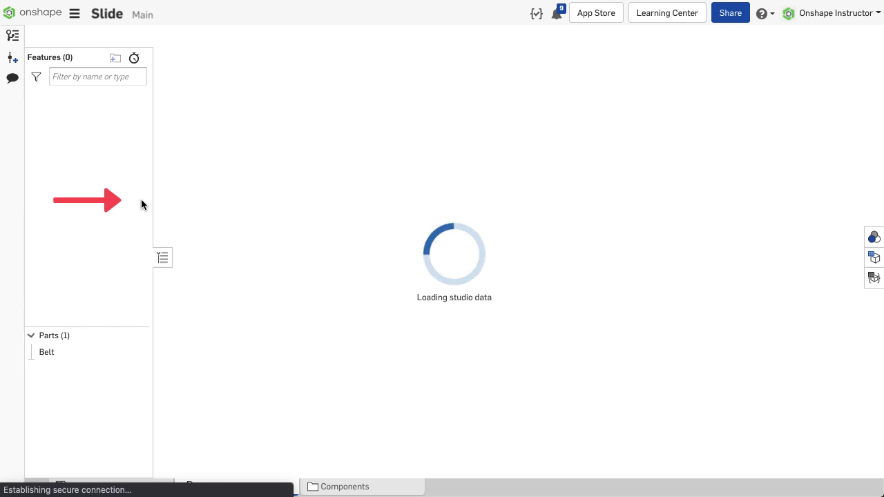
{"action": "left_click", "coordinate": [114, 78]}
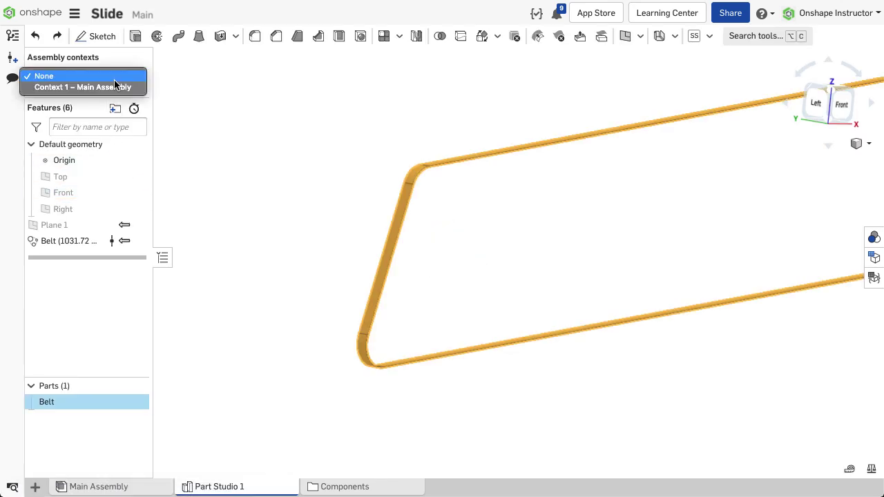
{"action": "left_click", "coordinate": [114, 88]}
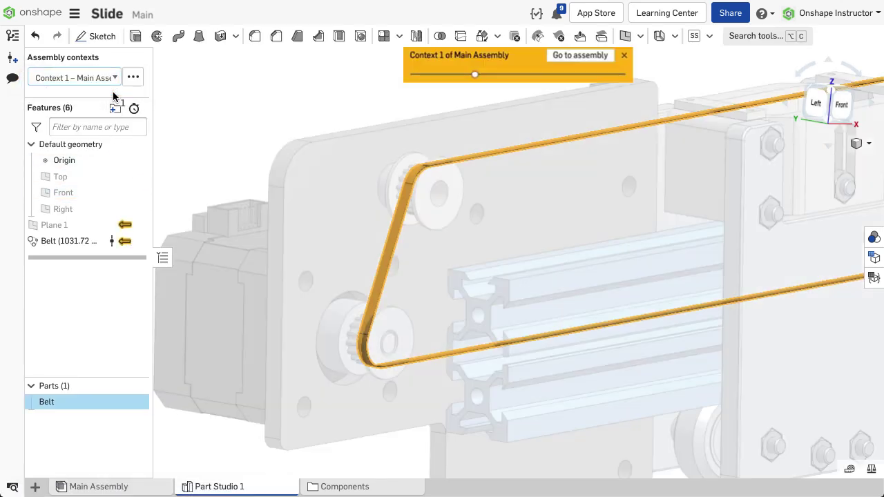
Step: Change the Belt feature to 6 mm width and 1 mm thickness, and go back to the assembly
{"action": "double_click", "coordinate": [104, 242]}
{"action": "left_click", "coordinate": [251, 245]}
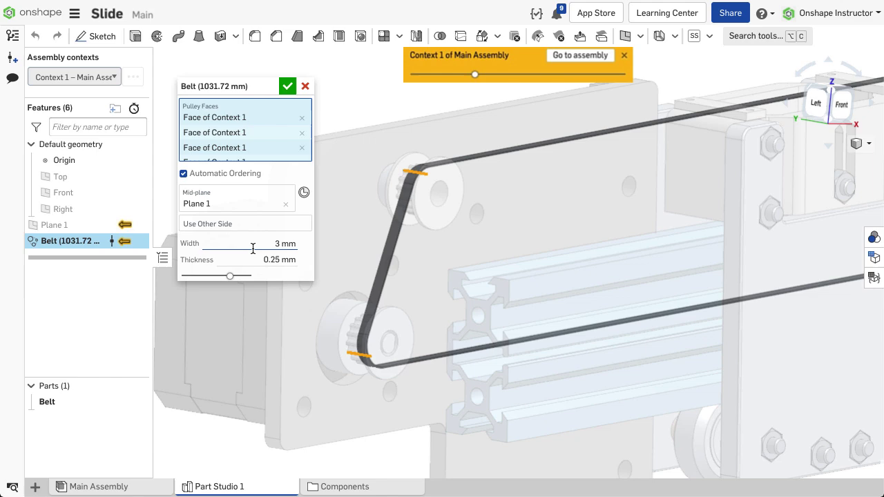
{"action": "type", "text": "6"}
{"action": "key", "text": "Return"}
{"action": "left_click", "coordinate": [287, 86]}
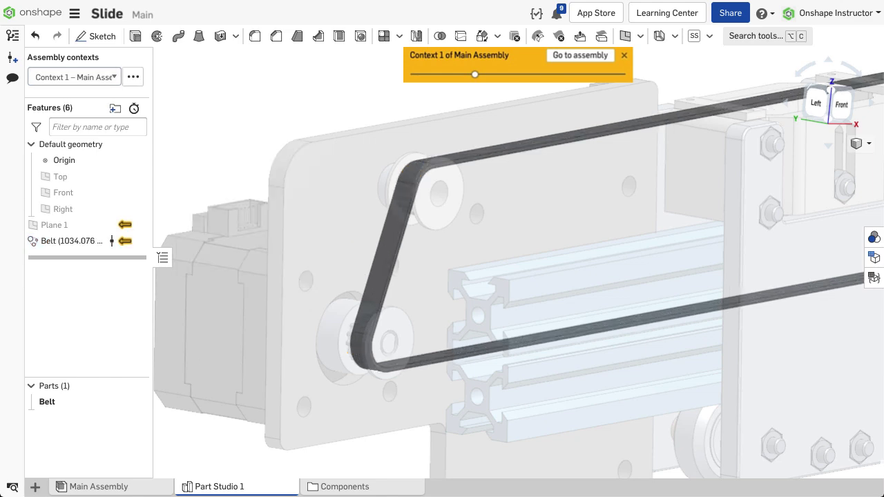
{"action": "left_click", "coordinate": [581, 55]}
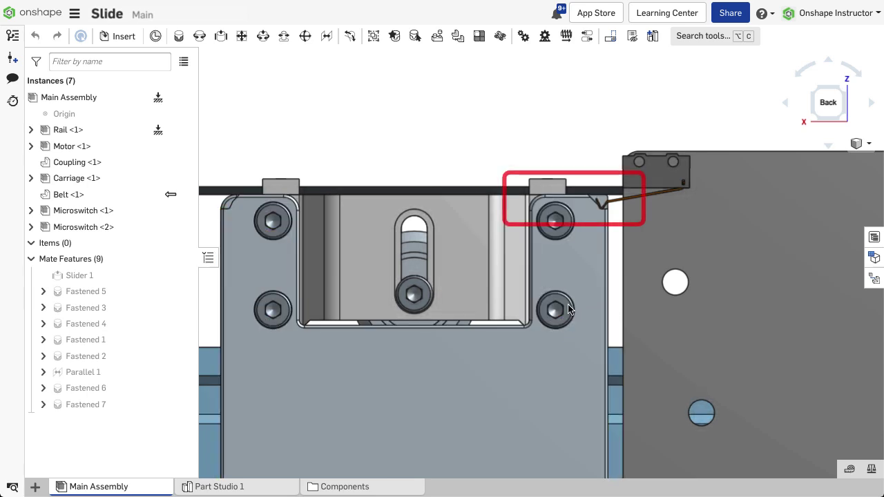
Step: Slide the carriage toward the motor plate's microswitch and update the rear bracket's Right Switch cutout context
{"action": "mouse_move", "coordinate": [588, 309]}
{"action": "left_mouse_down"}
{"action": "mouse_move", "coordinate": [543, 309]}
{"action": "mouse_move", "coordinate": [599, 311]}
{"action": "mouse_move", "coordinate": [572, 304]}
{"action": "mouse_move", "coordinate": [584, 304]}
{"action": "left_mouse_up"}
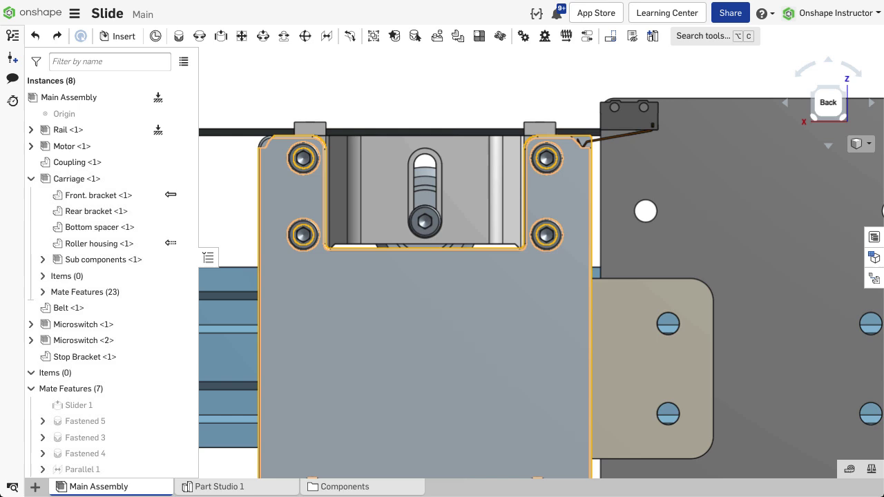
{"action": "left_click_drag", "start_coordinate": [558, 202], "coordinate": [582, 212]}
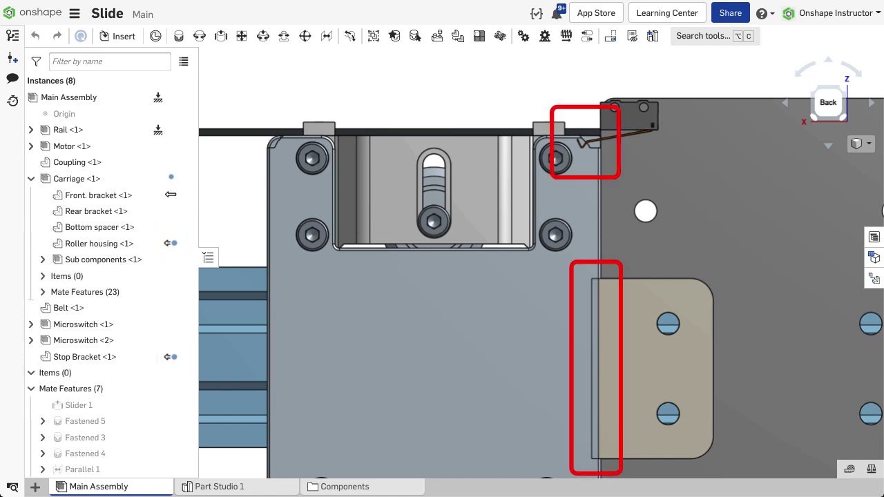
{"action": "scroll", "coordinate": [597, 141], "scroll_direction": "up", "scroll_amount": 3}
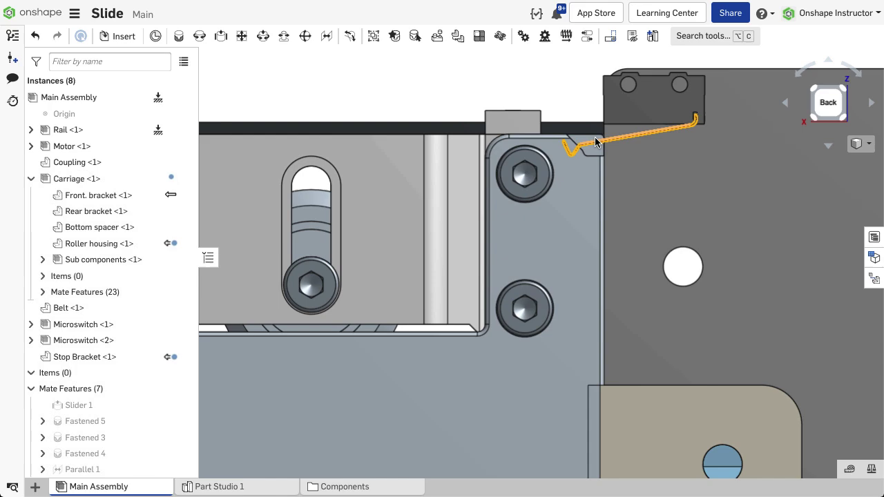
{"action": "scroll", "coordinate": [587, 137], "scroll_direction": "up", "scroll_amount": 3}
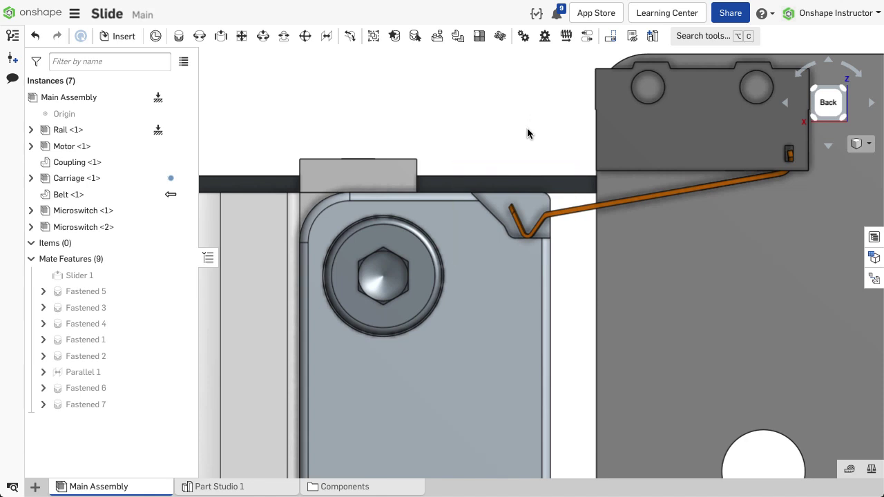
{"action": "right_click", "coordinate": [469, 229]}
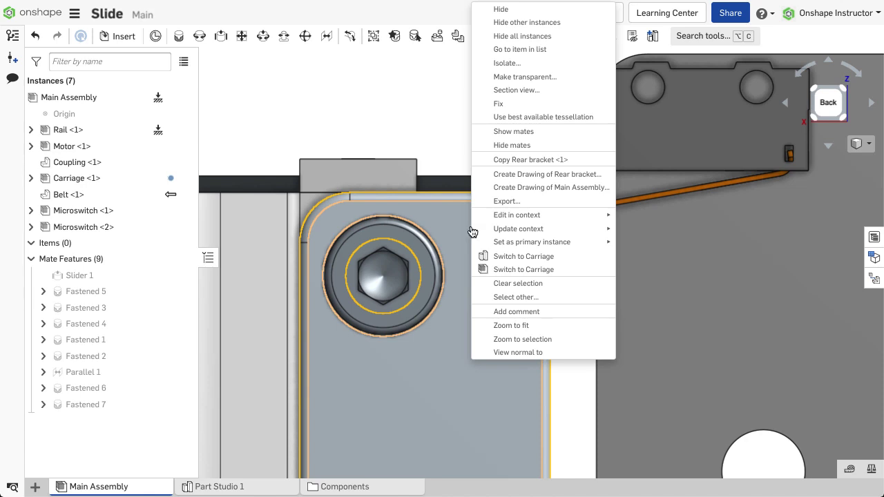
{"action": "mouse_move", "coordinate": [499, 231]}
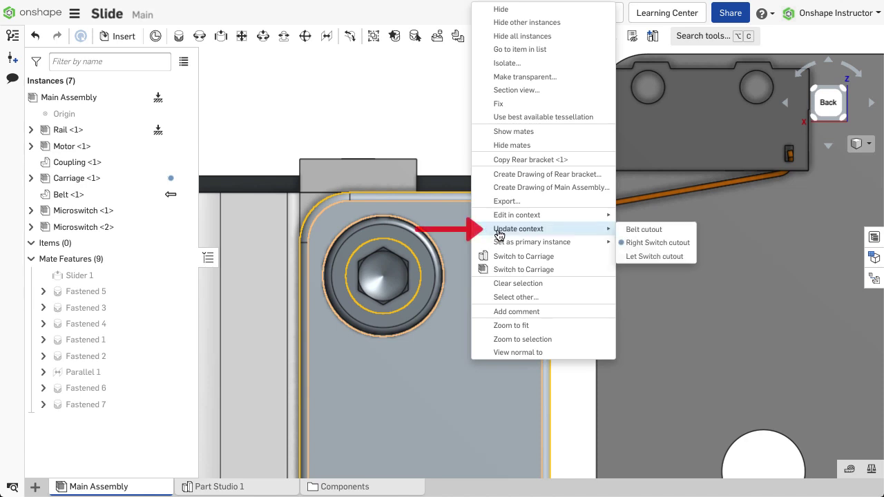
{"action": "left_click", "coordinate": [681, 245]}
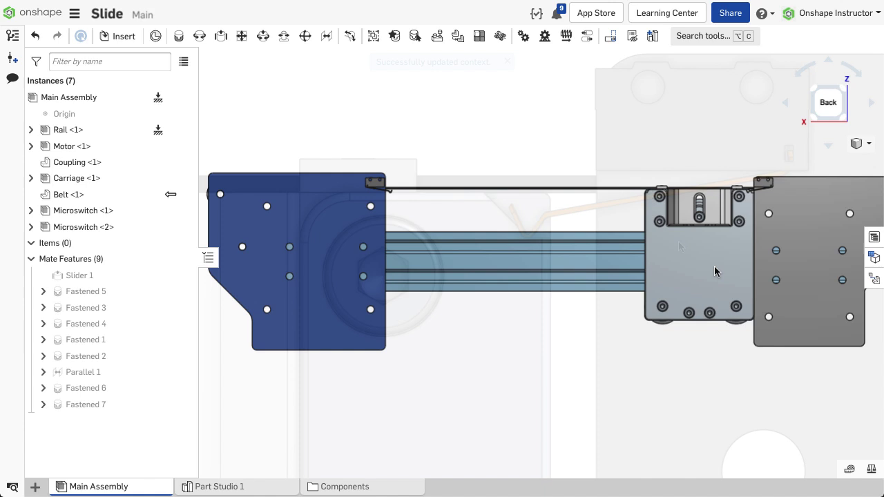
Step: Slide the carriage to the blue end plate and switch from the rear bracket to the Carriage part studio
{"action": "left_click_drag", "start_coordinate": [715, 271], "coordinate": [411, 253]}
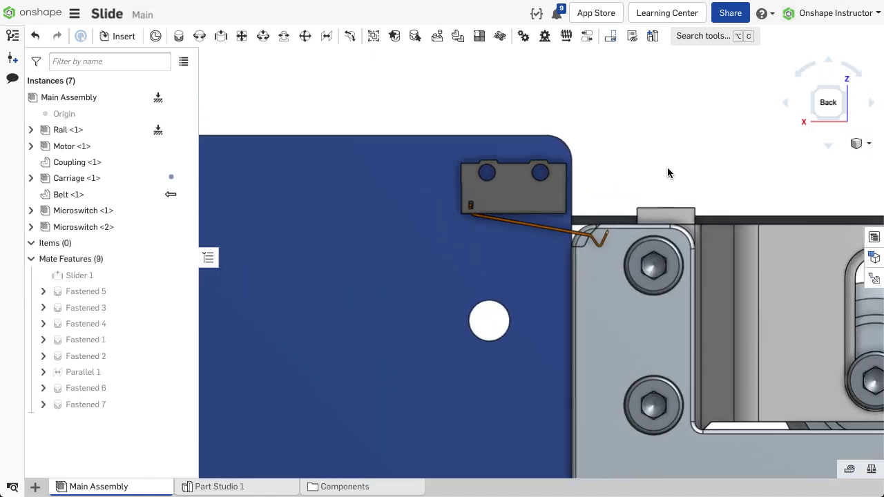
{"action": "right_click", "coordinate": [602, 234]}
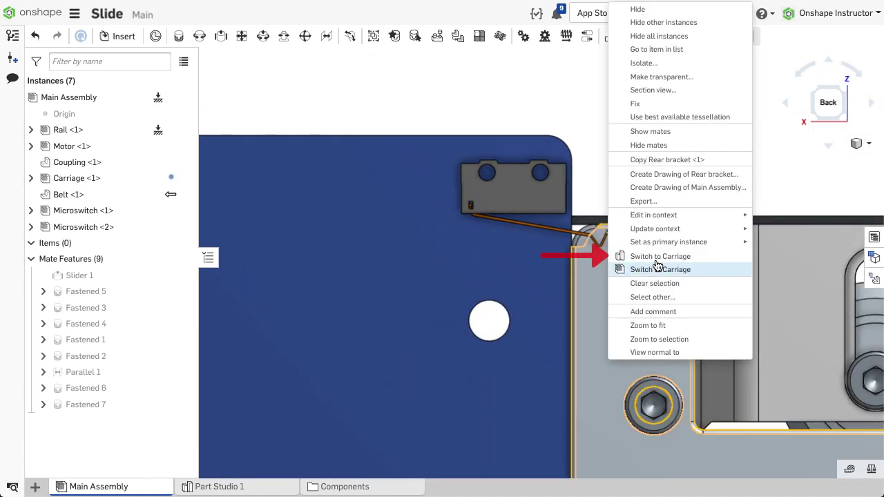
{"action": "left_click", "coordinate": [657, 269]}
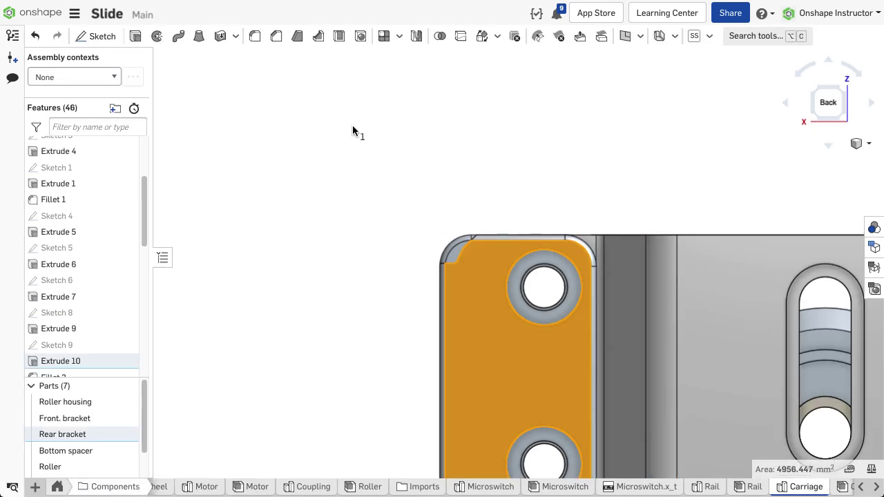
Step: Activate the Let Switch cutout – Main Assembly context and update it to the current assembly position
{"action": "left_click", "coordinate": [115, 82]}
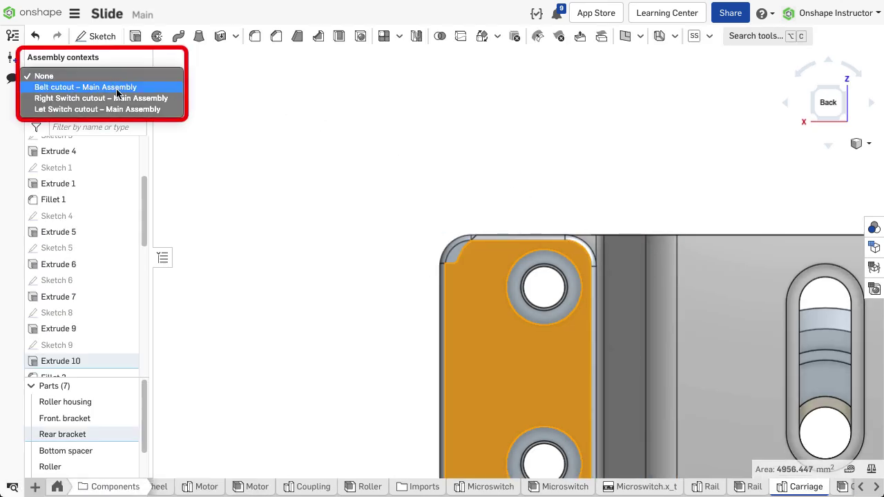
{"action": "left_click", "coordinate": [119, 109]}
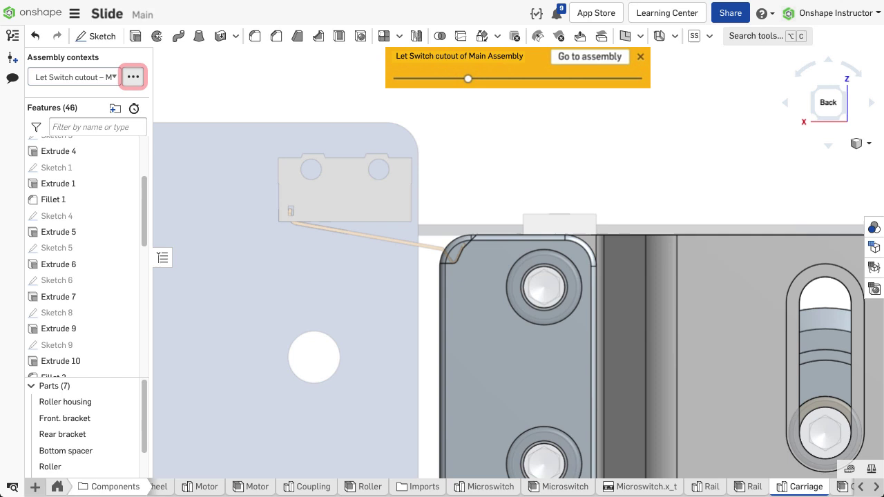
{"action": "left_click", "coordinate": [128, 82]}
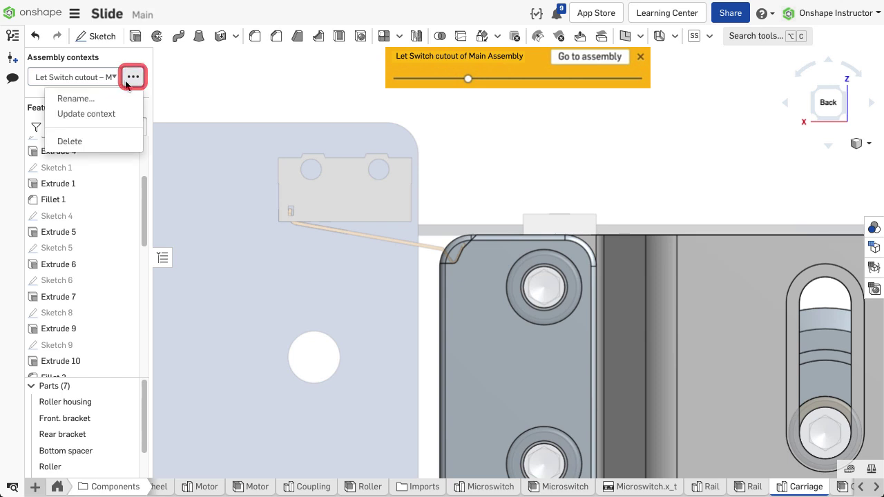
{"action": "left_click", "coordinate": [130, 115]}
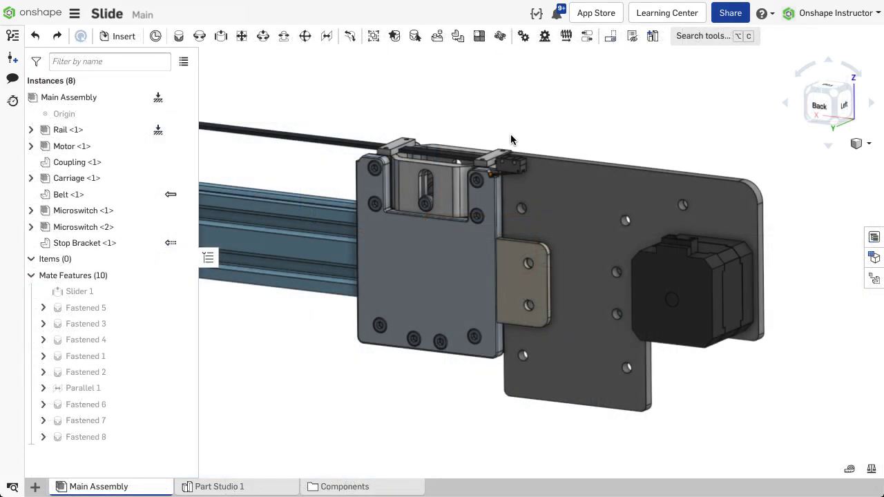
Step: View the microswitch face-on and slide the carriage toward the motor plate so it overlaps the stop bracket
{"action": "left_click", "coordinate": [510, 165]}
{"action": "key", "text": "n"}
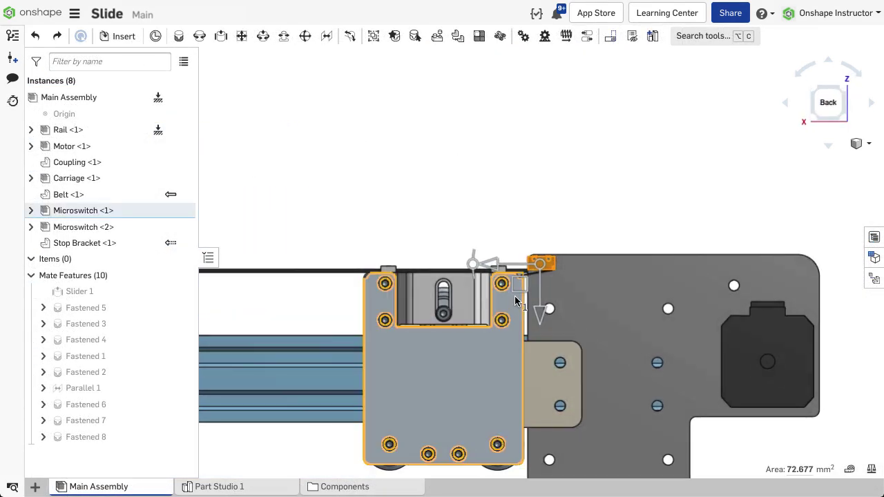
{"action": "scroll", "coordinate": [517, 299], "scroll_direction": "up", "scroll_amount": 3}
{"action": "middle_click_drag", "start_coordinate": [517, 299], "coordinate": [579, 192]}
{"action": "left_click", "coordinate": [573, 56]}
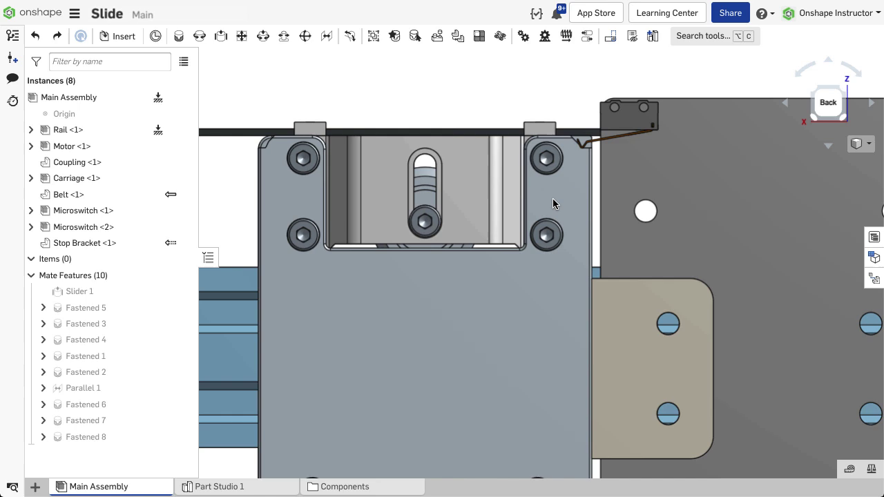
{"action": "left_click_drag", "start_coordinate": [553, 199], "coordinate": [581, 207]}
Step: Update the rear bracket's Right Switch cutout context from the assembly
{"action": "scroll", "coordinate": [593, 138], "scroll_direction": "up", "scroll_amount": 5}
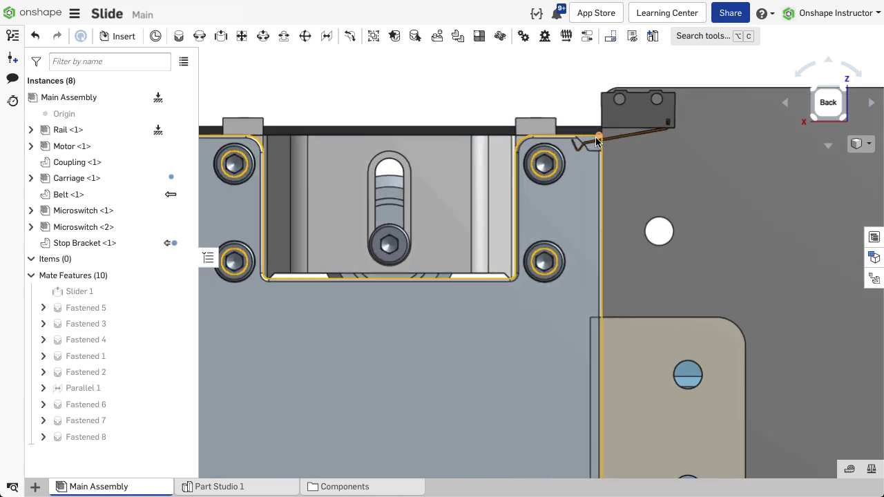
{"action": "scroll", "coordinate": [593, 138], "scroll_direction": "up", "scroll_amount": 2}
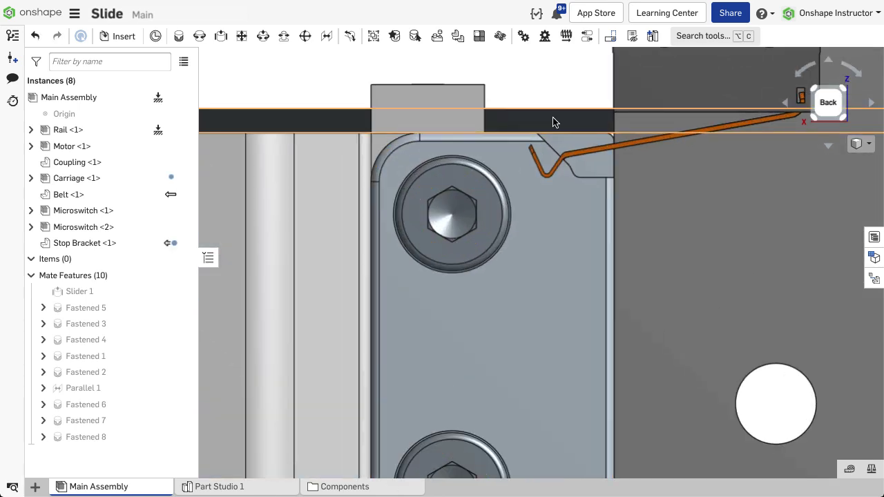
{"action": "right_click", "coordinate": [534, 250]}
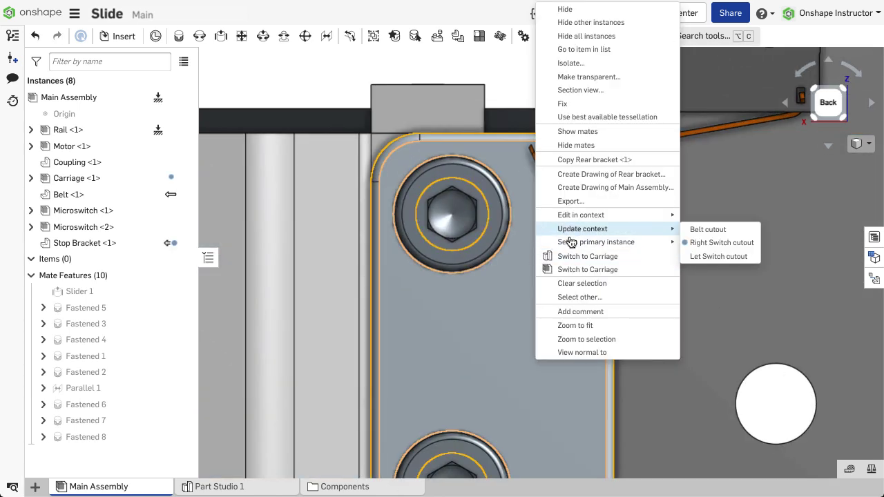
{"action": "left_click", "coordinate": [750, 249]}
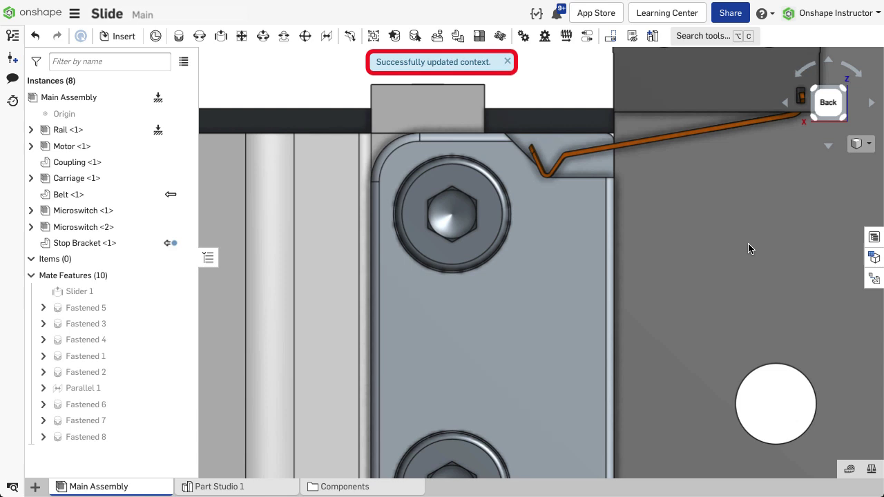
Step: Update the stop bracket's Stop Bracket context to match the new carriage position
{"action": "scroll", "coordinate": [751, 249], "scroll_direction": "down", "scroll_amount": 5}
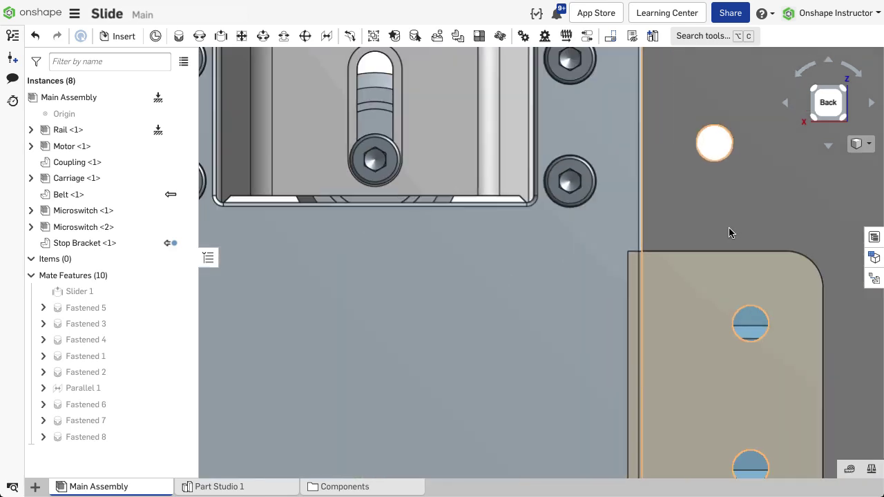
{"action": "right_click", "coordinate": [633, 173]}
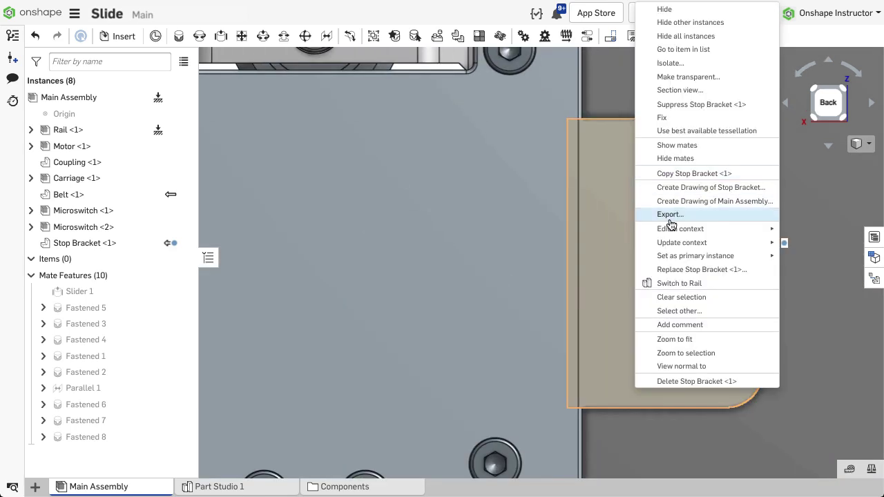
{"action": "mouse_move", "coordinate": [686, 245]}
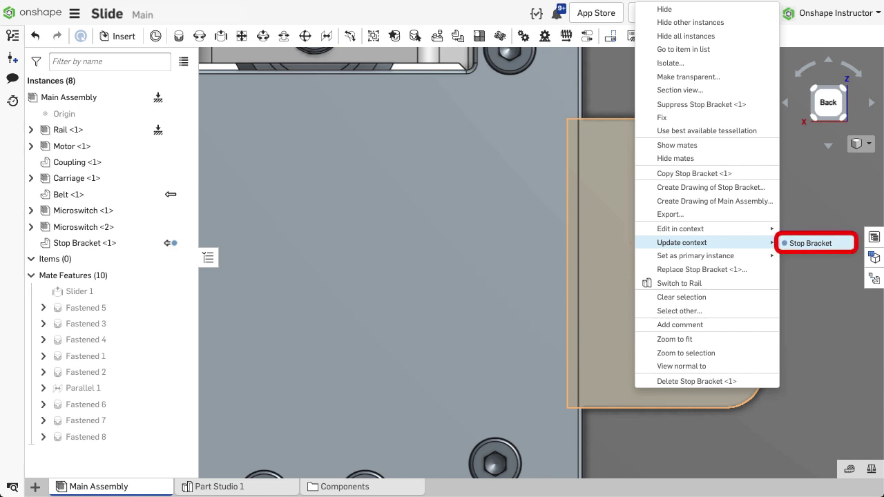
{"action": "left_click", "coordinate": [828, 244]}
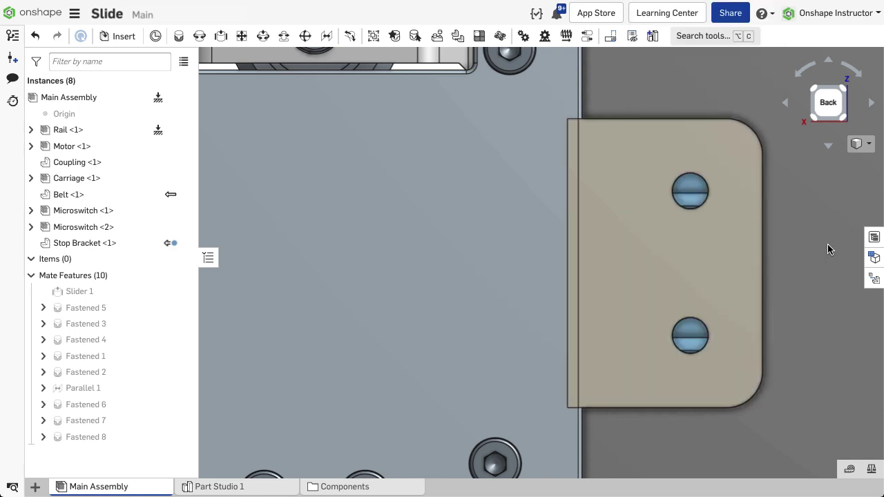
{"action": "scroll", "coordinate": [828, 247], "scroll_direction": "down", "scroll_amount": 5}
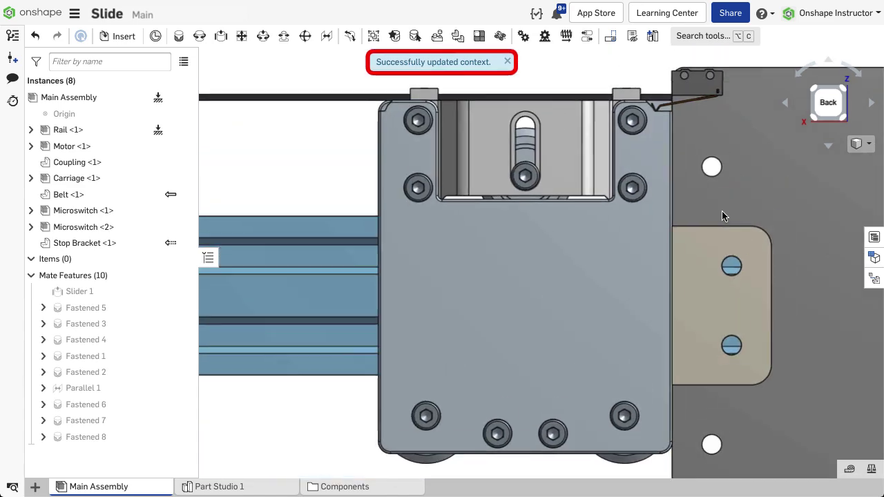